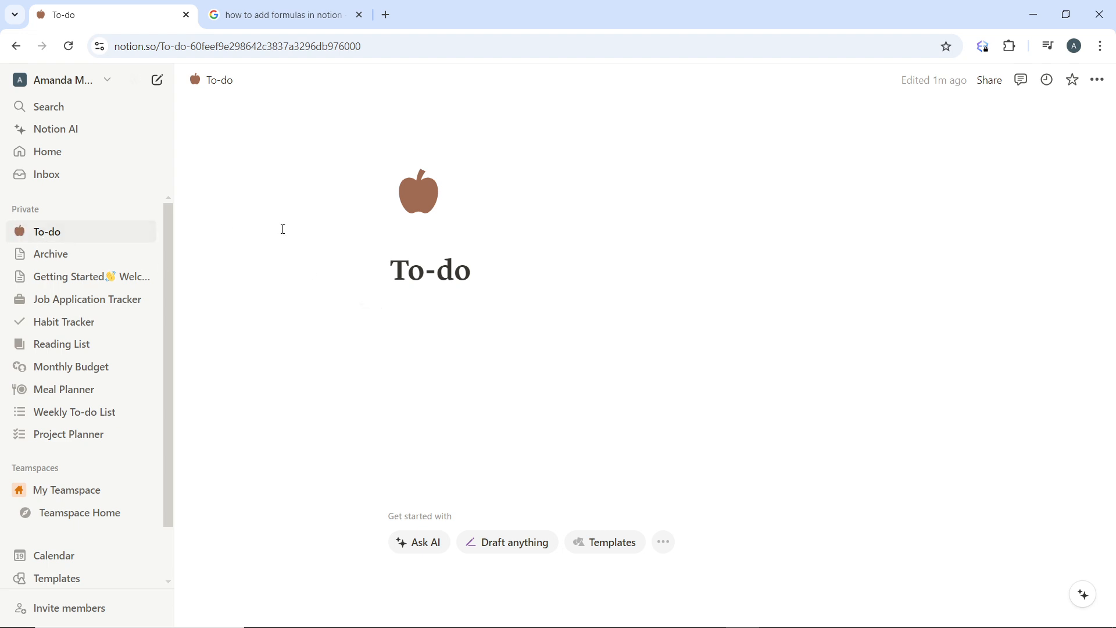
Insert an inline database in the body of the To-do page and title it "Database entry".
{"action": "left_click", "coordinate": [396, 316]}
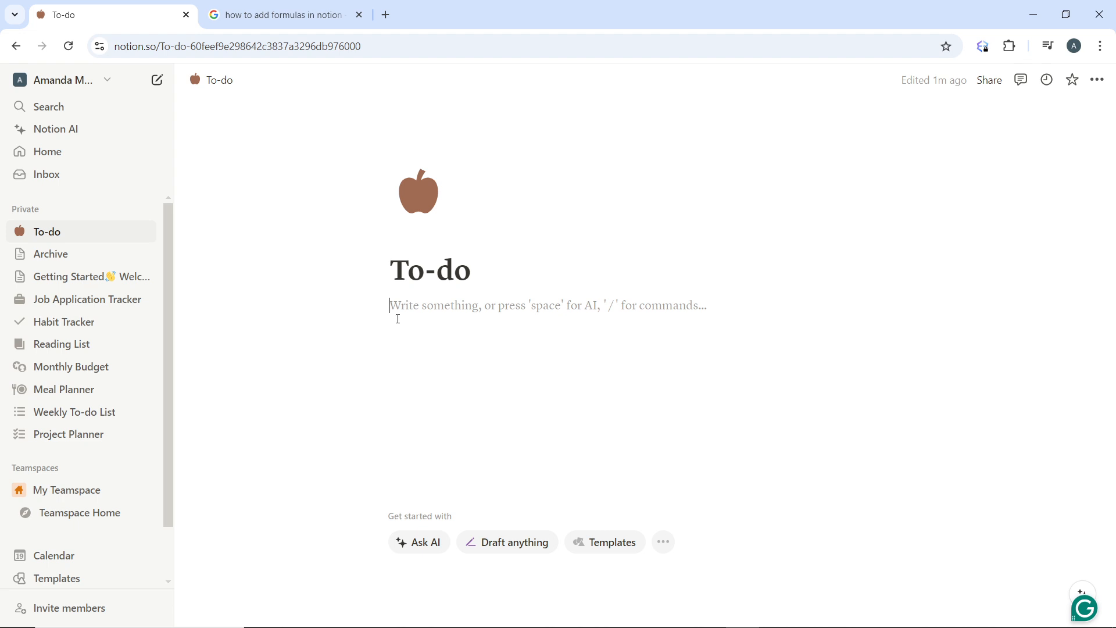
{"action": "type", "text": "/"}
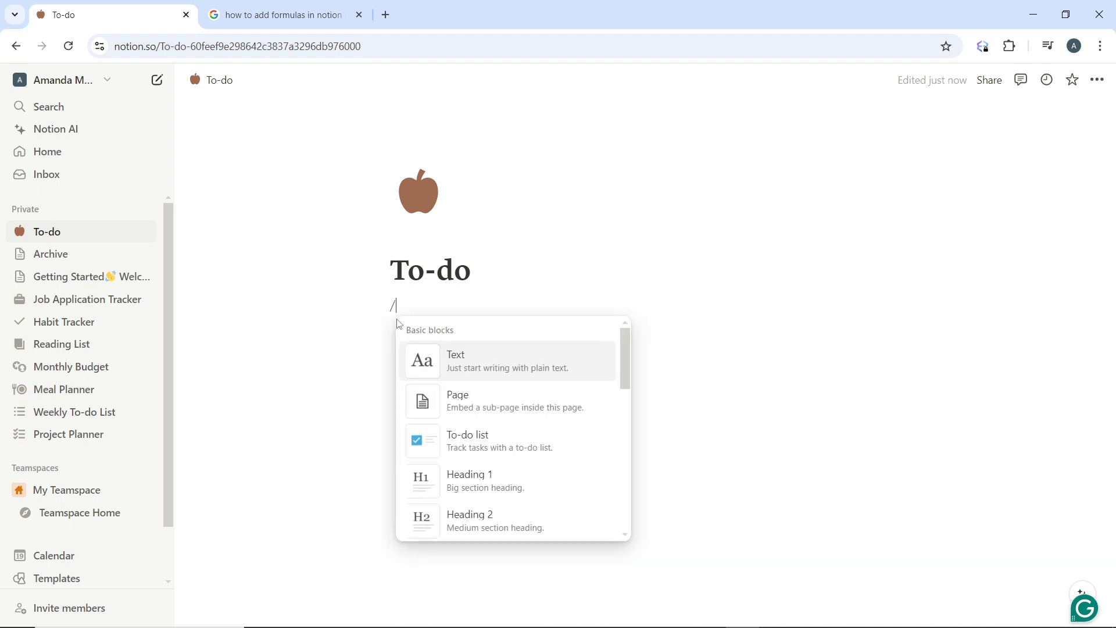
{"action": "type", "text": "da"}
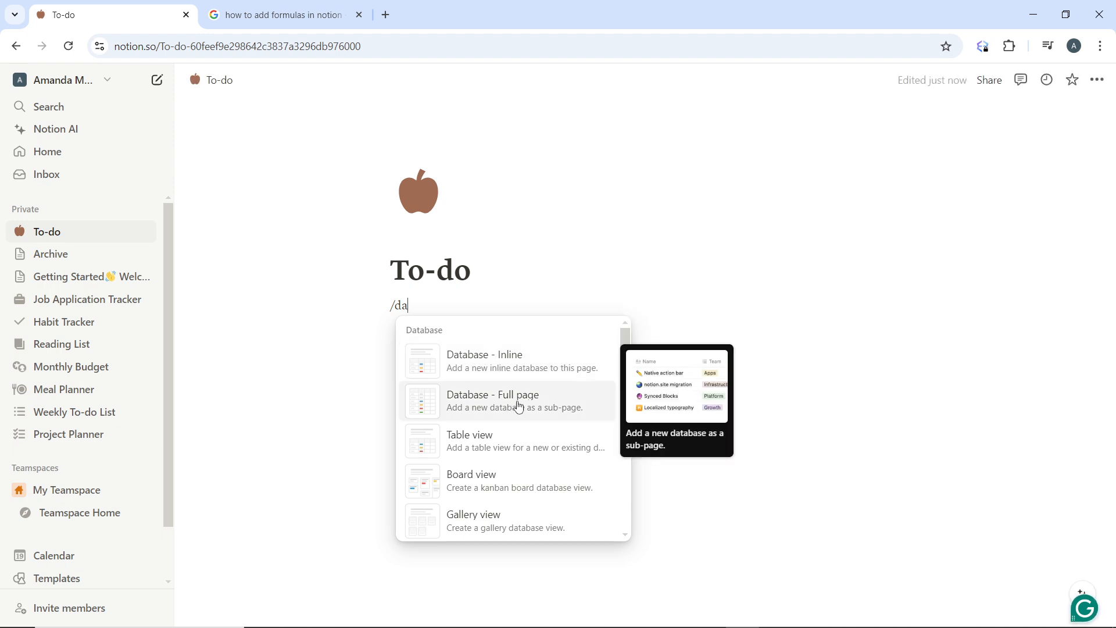
{"action": "left_click", "coordinate": [514, 365]}
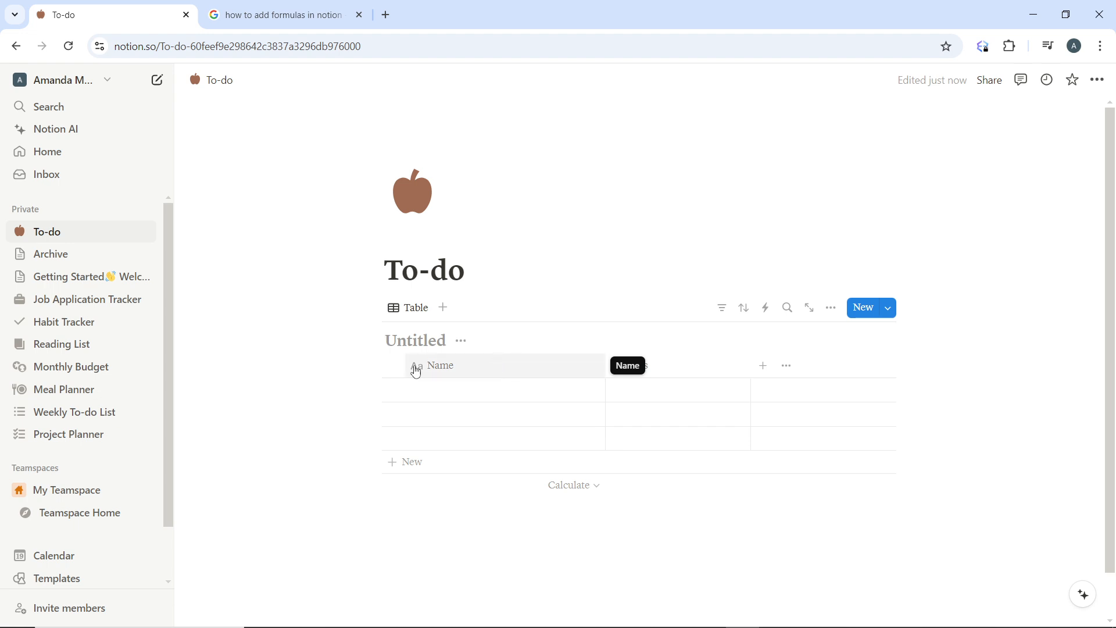
{"action": "type", "text": "Datab"}
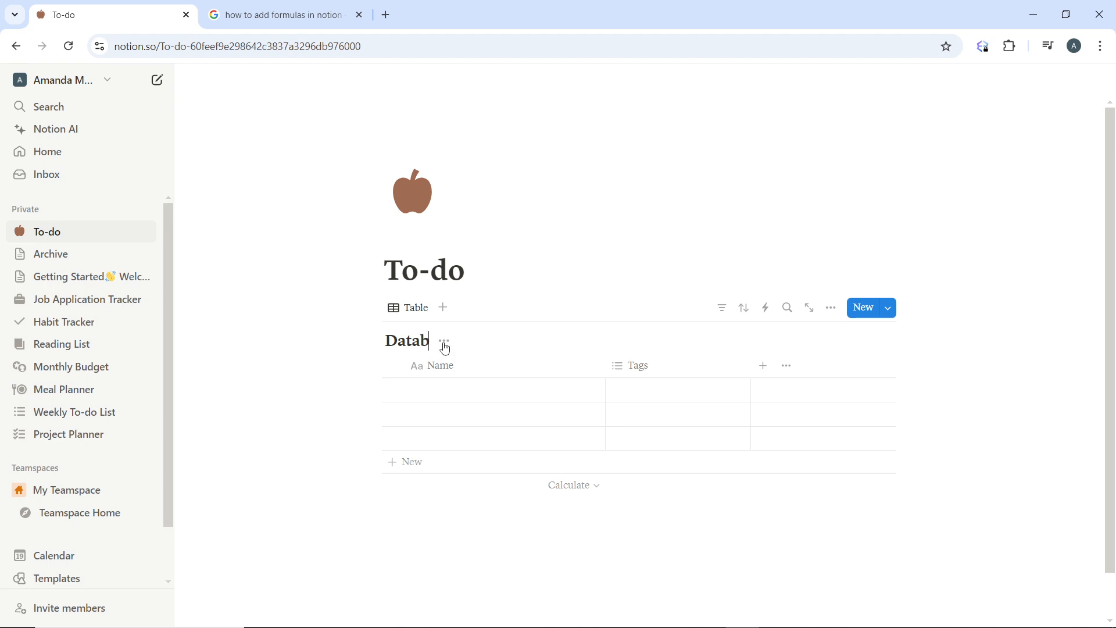
{"action": "type", "text": "ase entry"}
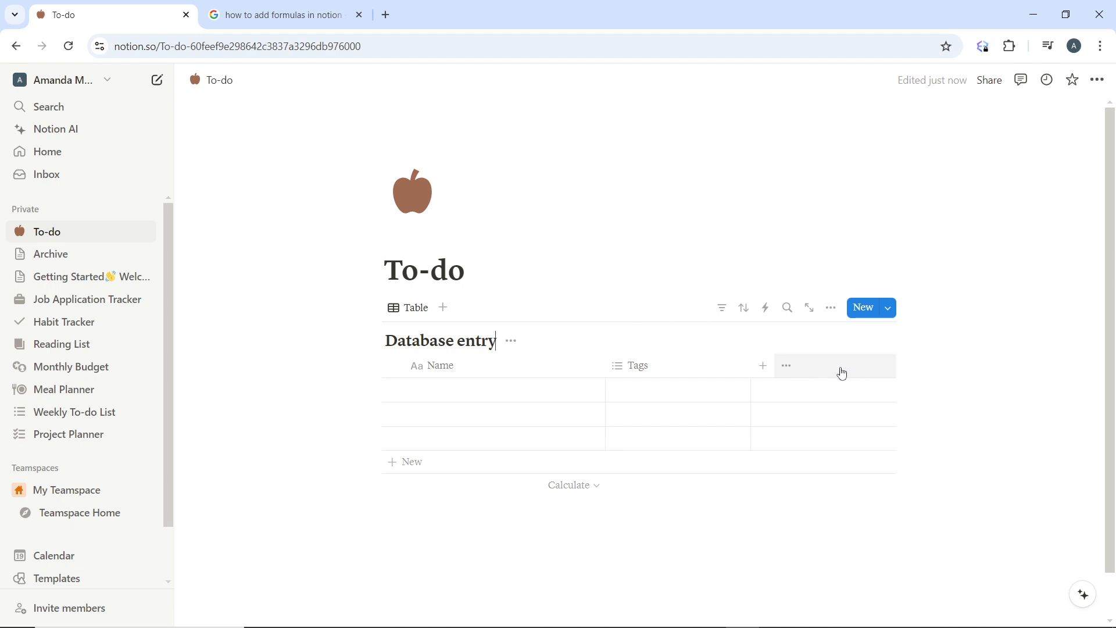
Add a Formula property to the Database entry table, keeping its default name.
{"action": "left_click", "coordinate": [763, 372]}
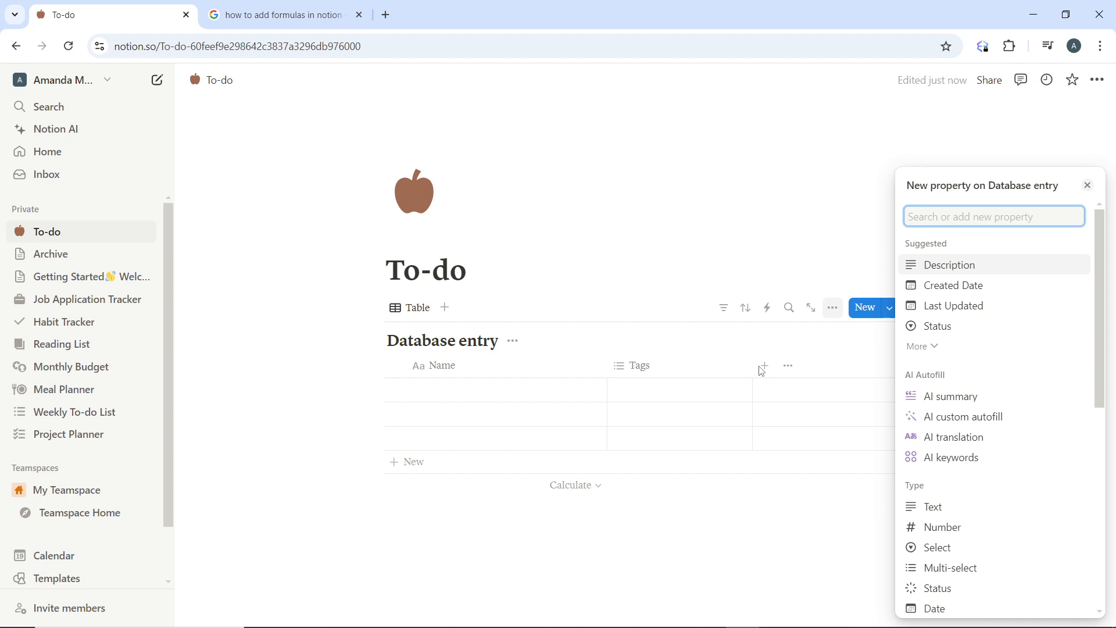
{"action": "type", "text": "f"}
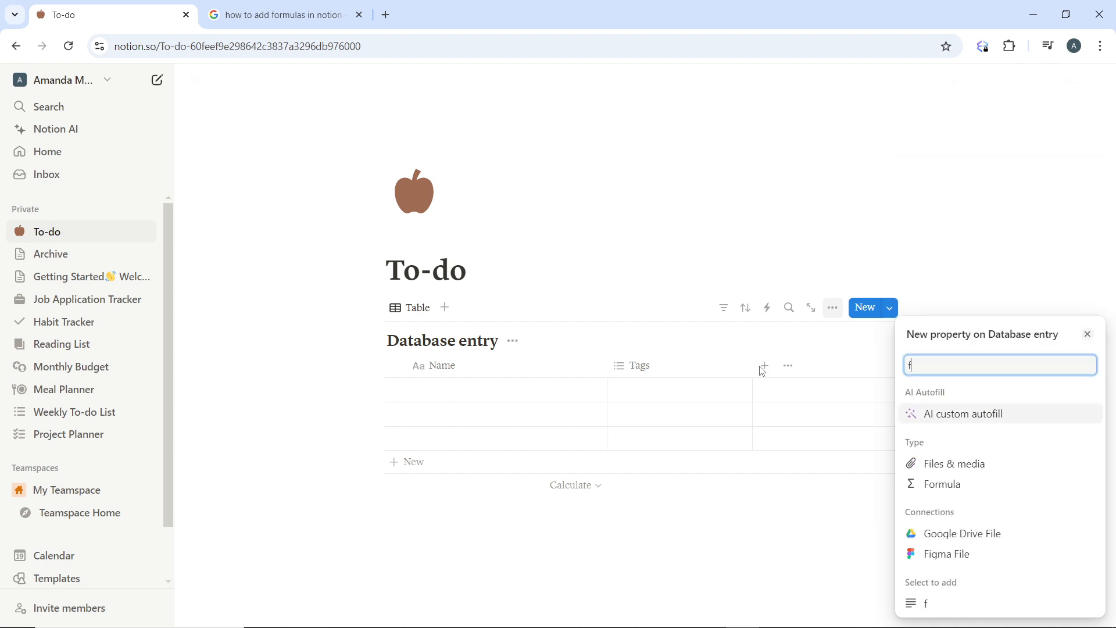
{"action": "left_click", "coordinate": [972, 486]}
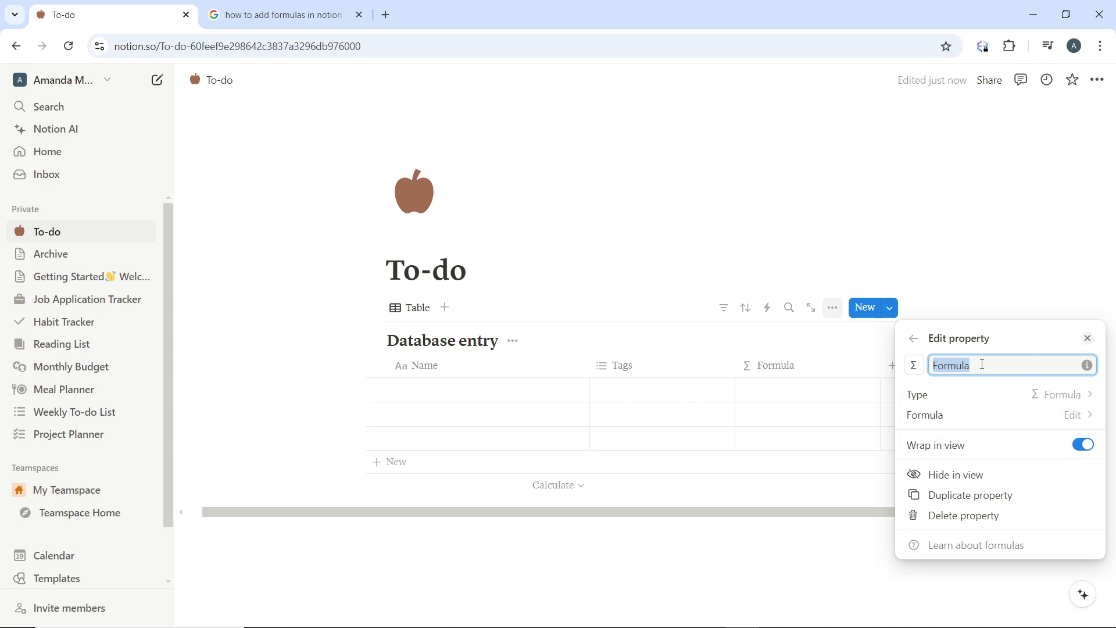
{"action": "left_click", "coordinate": [1016, 301]}
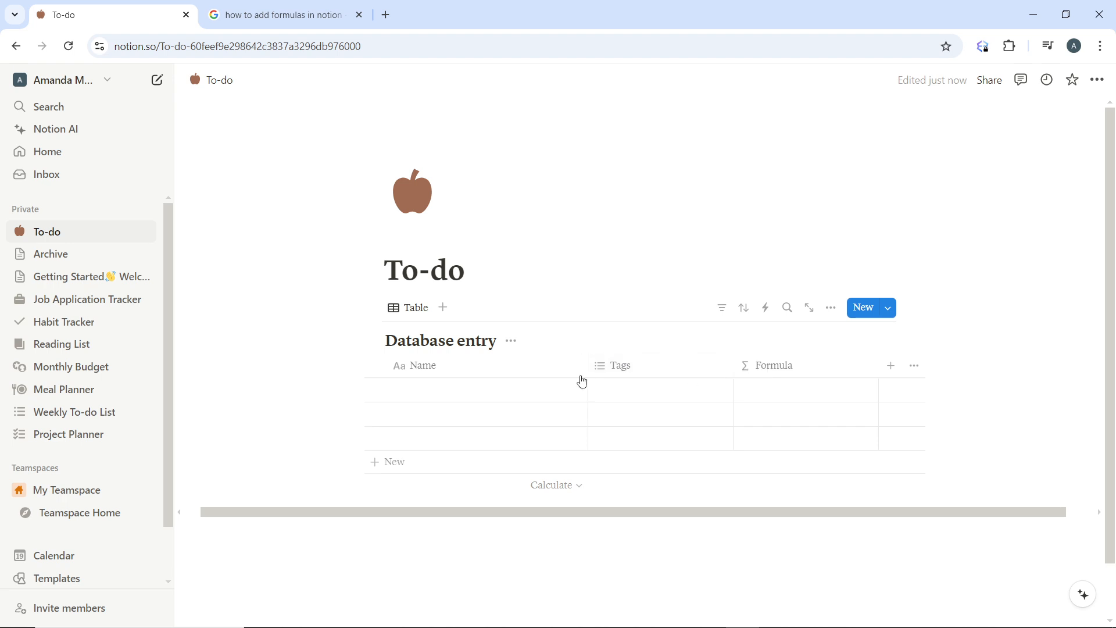
Delete the Tags property from the Database entry table.
{"action": "left_click", "coordinate": [624, 368]}
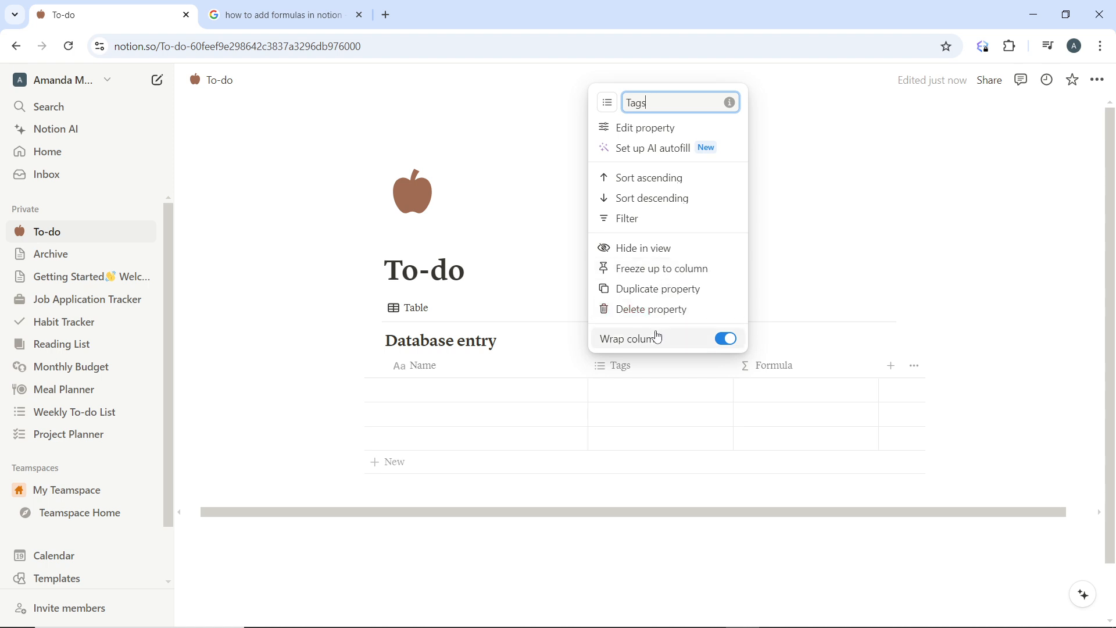
{"action": "left_click", "coordinate": [657, 309]}
{"action": "left_click", "coordinate": [601, 353]}
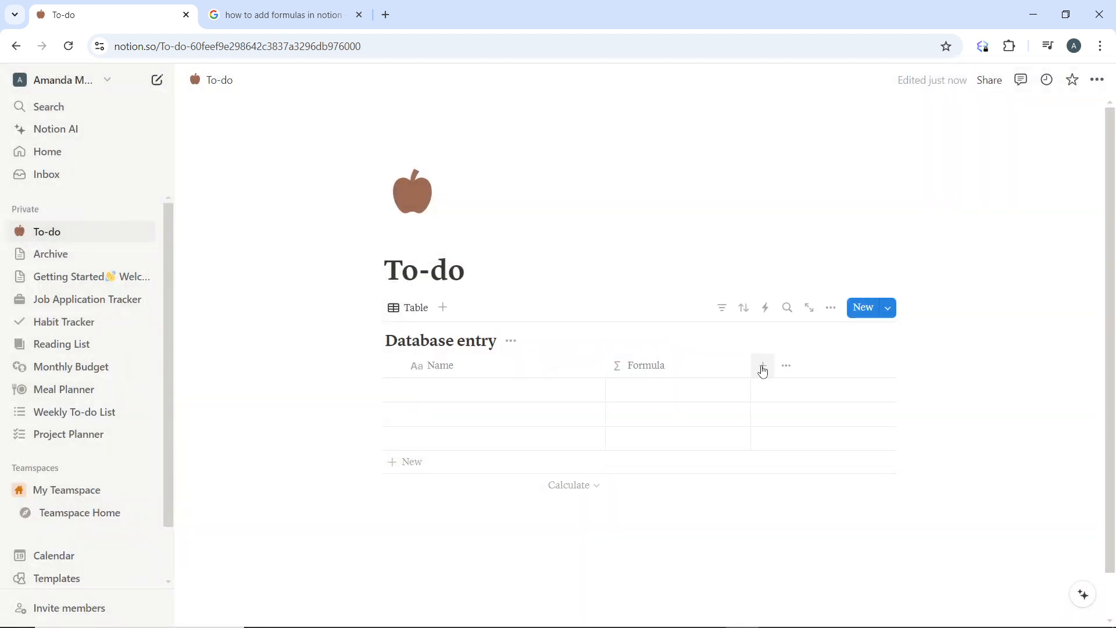
Add a Number property named "Income" to the Database entry table.
{"action": "left_click", "coordinate": [764, 368]}
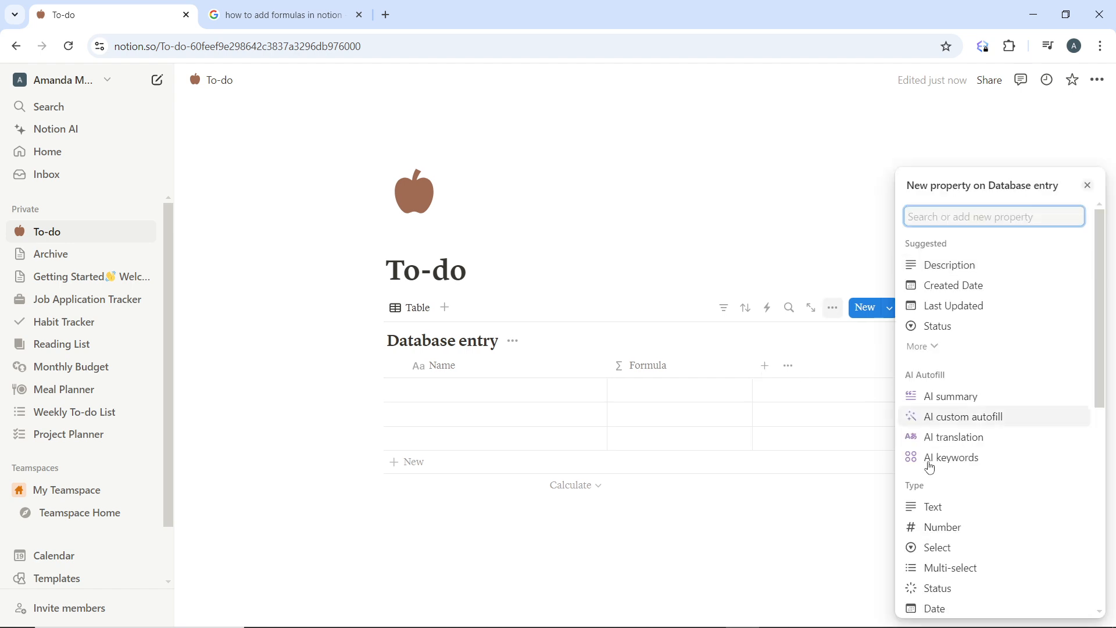
{"action": "left_click", "coordinate": [934, 528]}
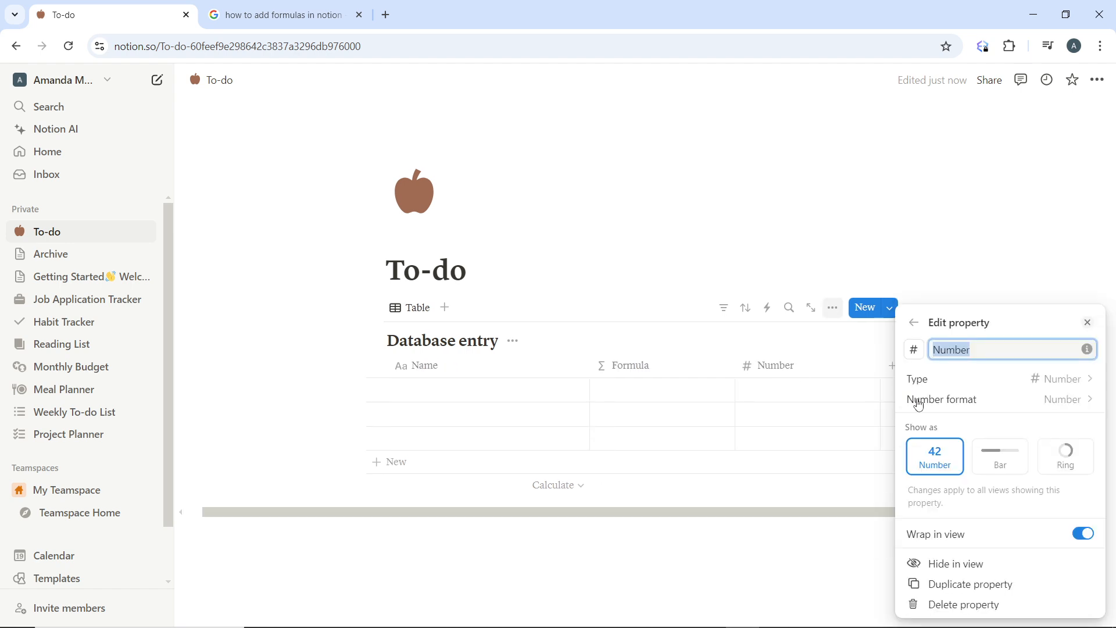
{"action": "key", "text": "BackSpace"}
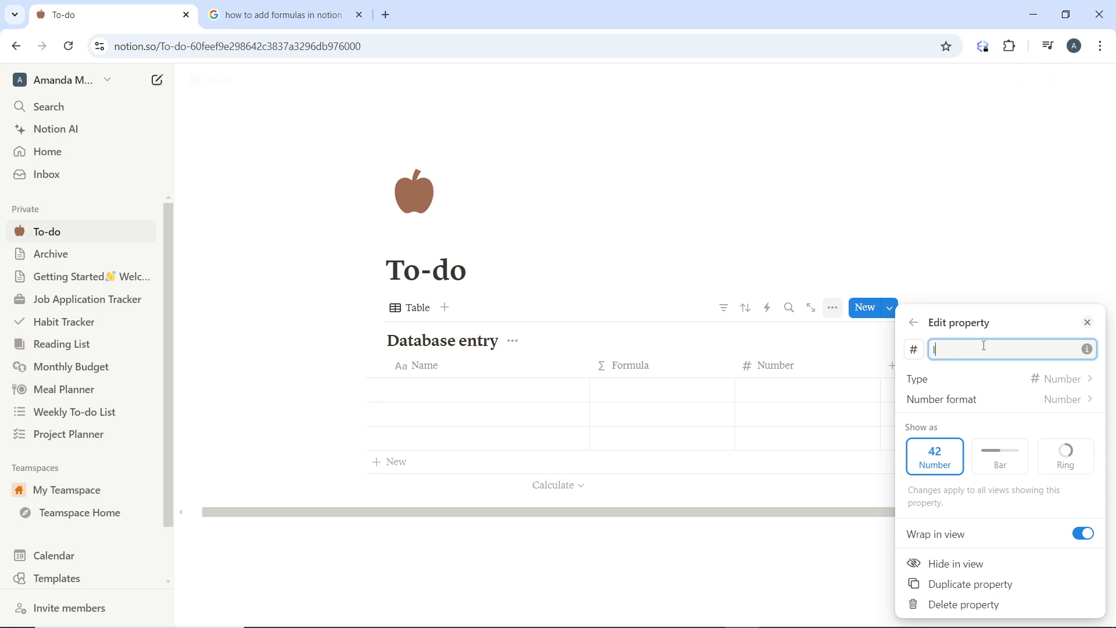
{"action": "type", "text": "Income"}
{"action": "left_click", "coordinate": [1029, 251]}
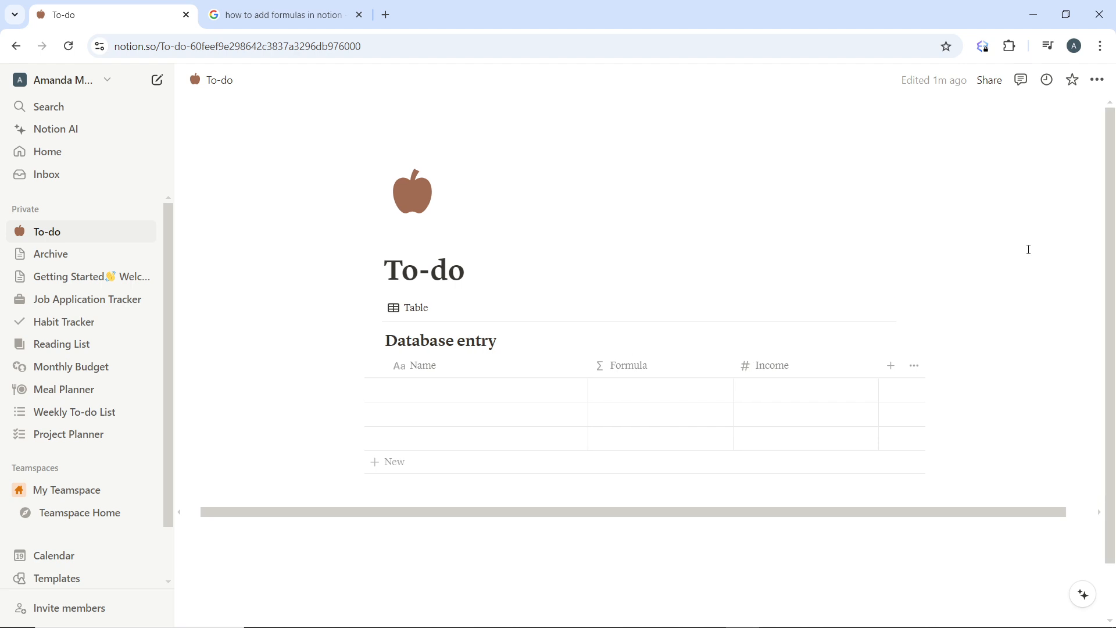
Add a Number property named "Expense" and move the Formula column to the position after it.
{"action": "left_click", "coordinate": [897, 369]}
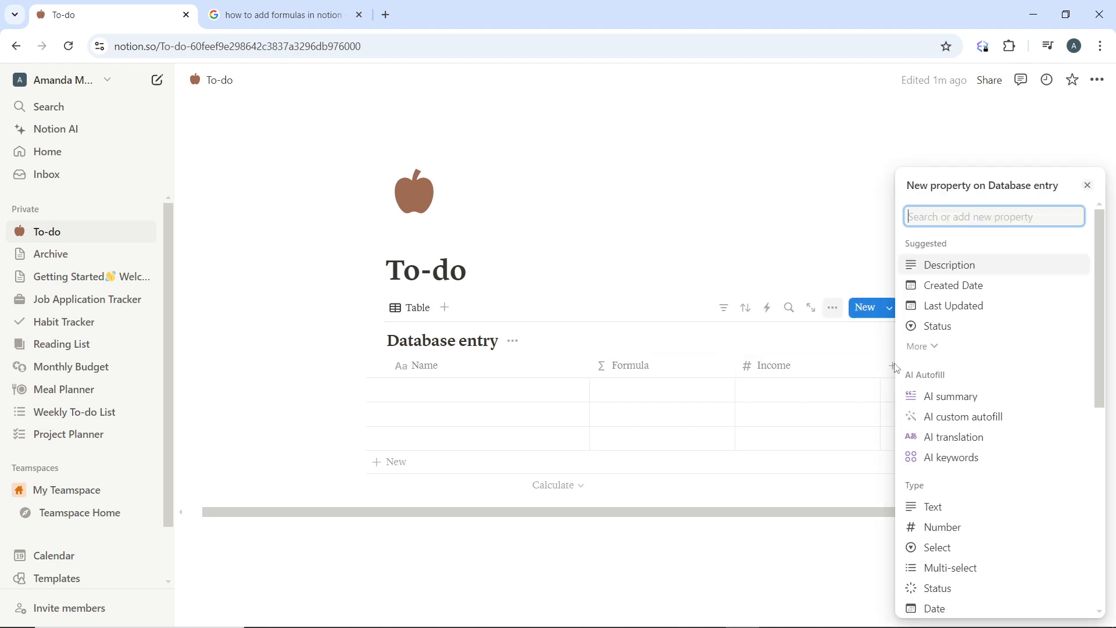
{"action": "left_click", "coordinate": [968, 538]}
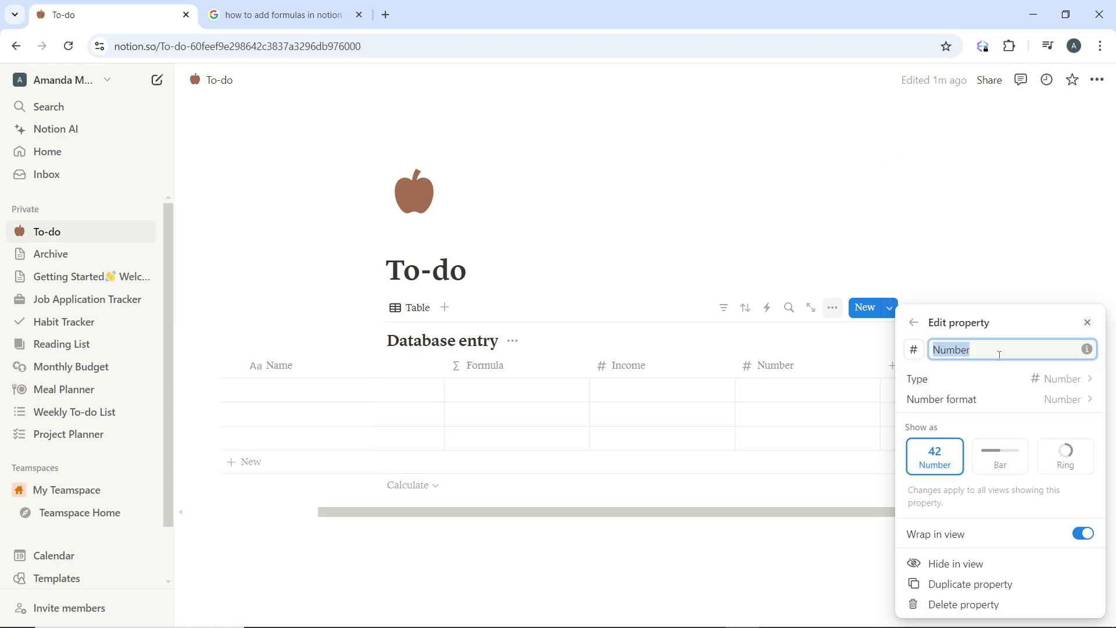
{"action": "type", "text": "E"}
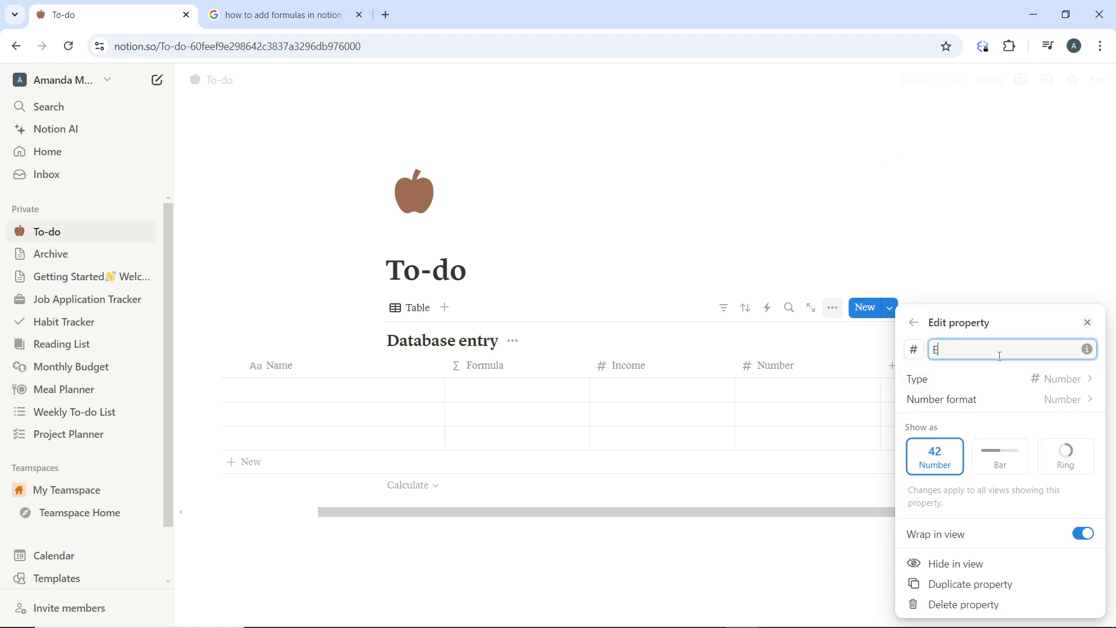
{"action": "type", "text": "xpense"}
{"action": "left_click", "coordinate": [1002, 258]}
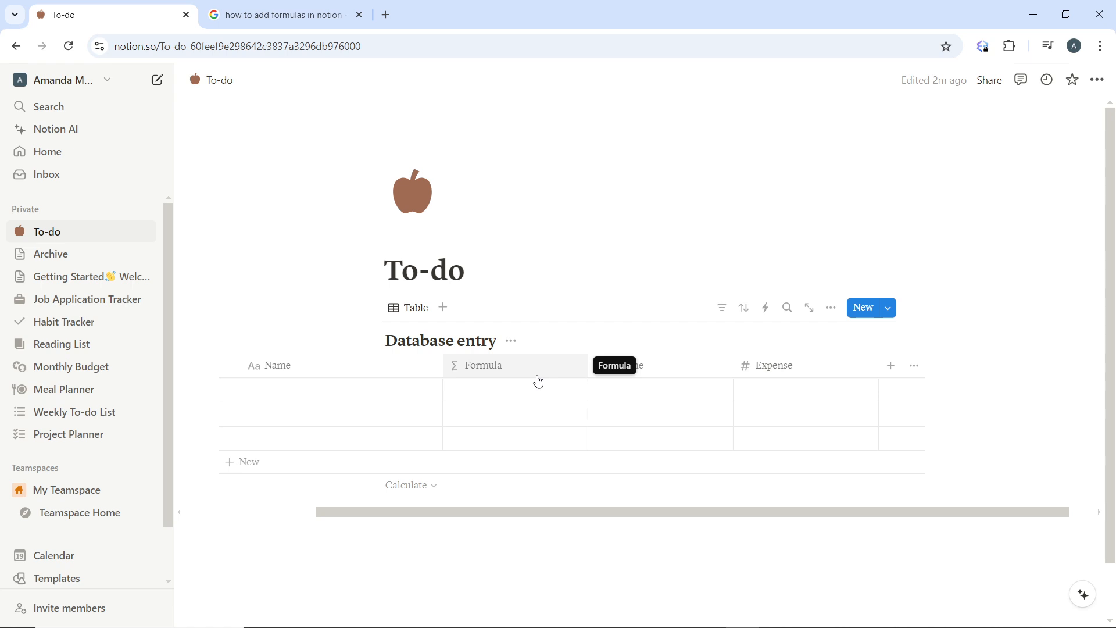
{"action": "left_click_drag", "start_coordinate": [531, 373], "coordinate": [776, 372]}
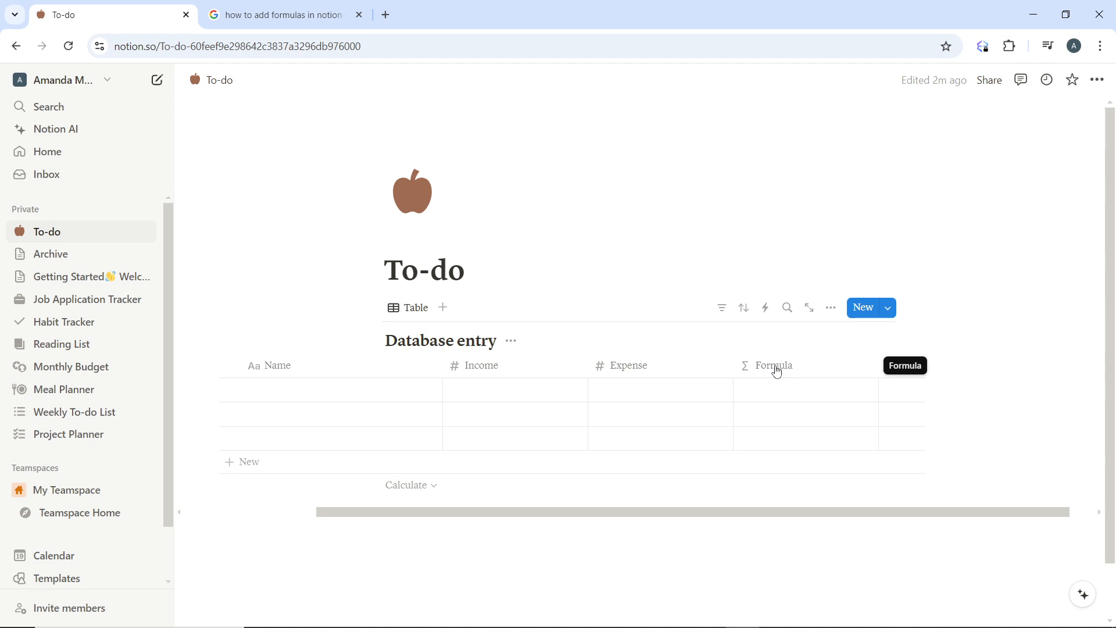
Fill in the first row with Income 300, Expense 400 and the name "Sales".
{"action": "left_click", "coordinate": [473, 390]}
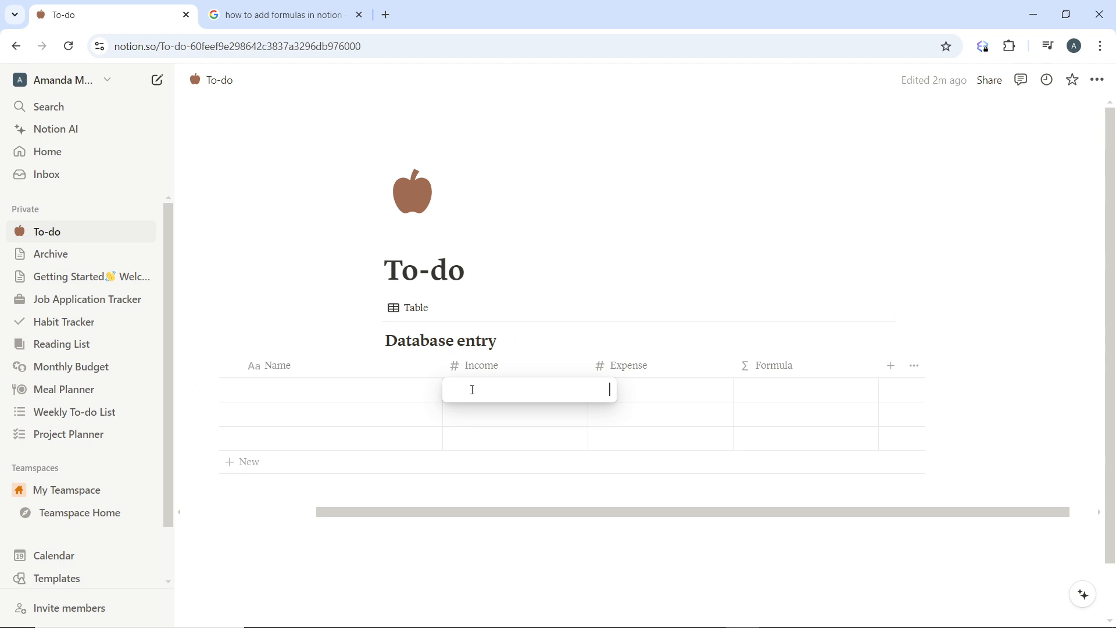
{"action": "type", "text": "300"}
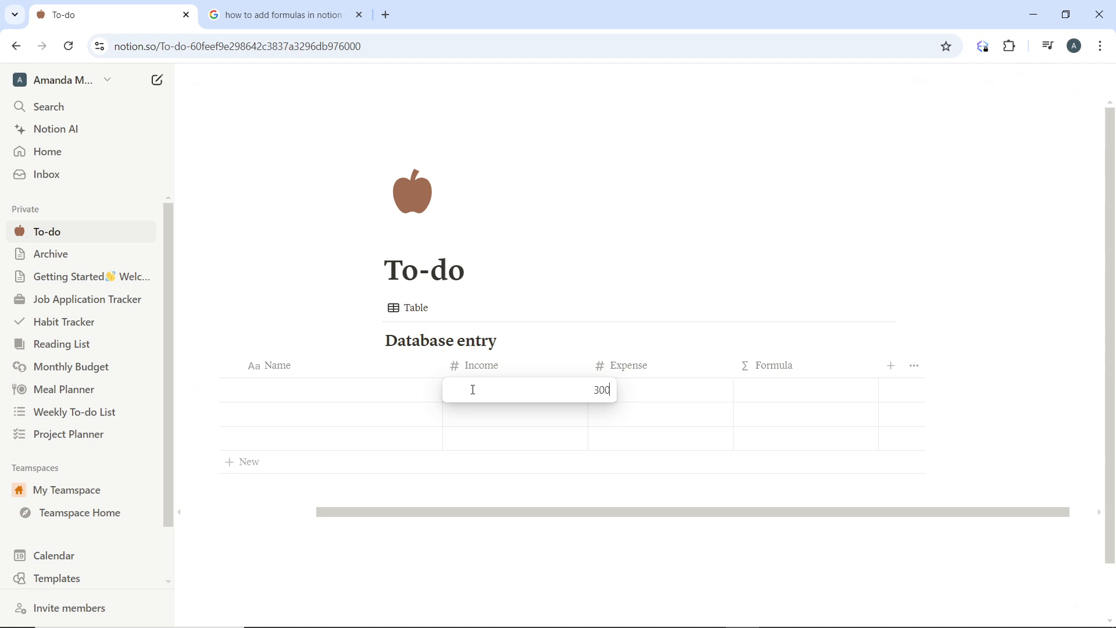
{"action": "key", "text": "Return"}
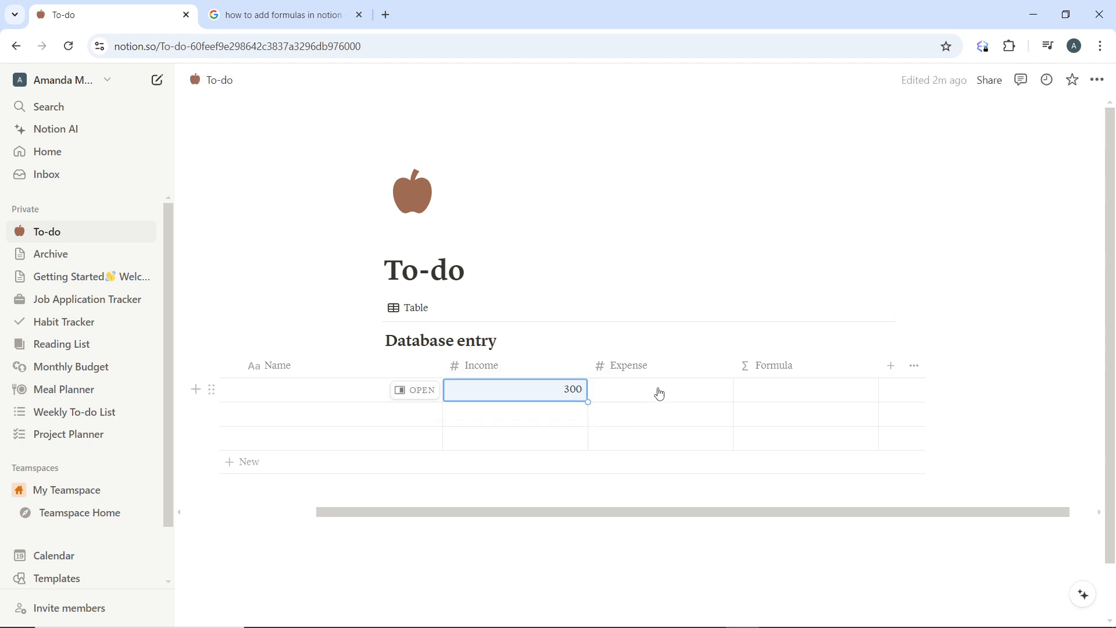
{"action": "left_click", "coordinate": [663, 387]}
{"action": "type", "text": "400"}
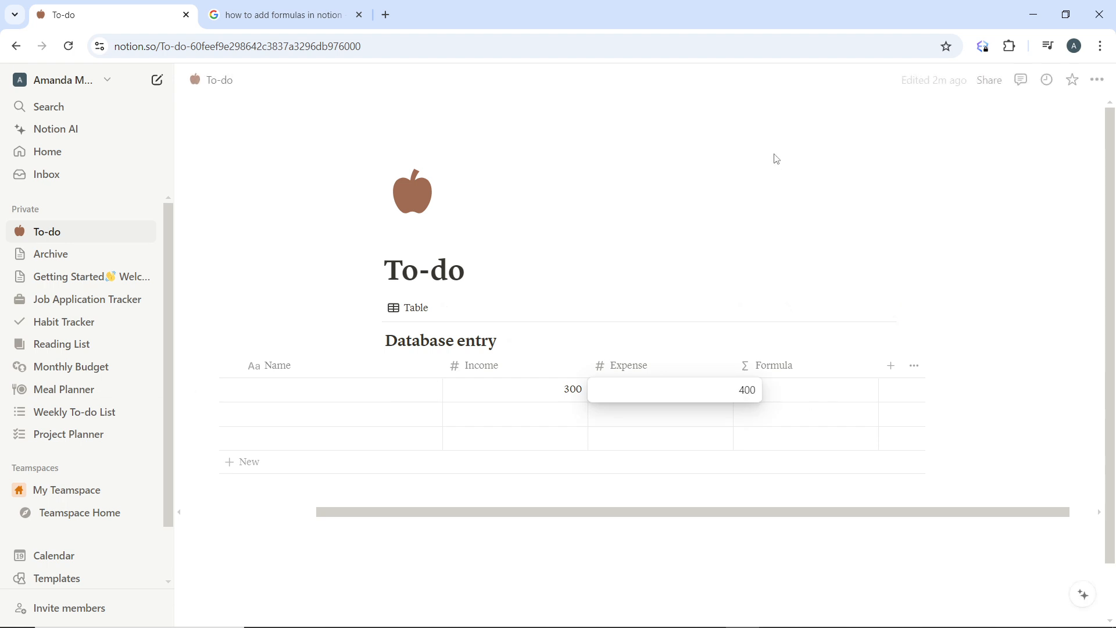
{"action": "key", "text": "Return"}
{"action": "left_click", "coordinate": [302, 393]}
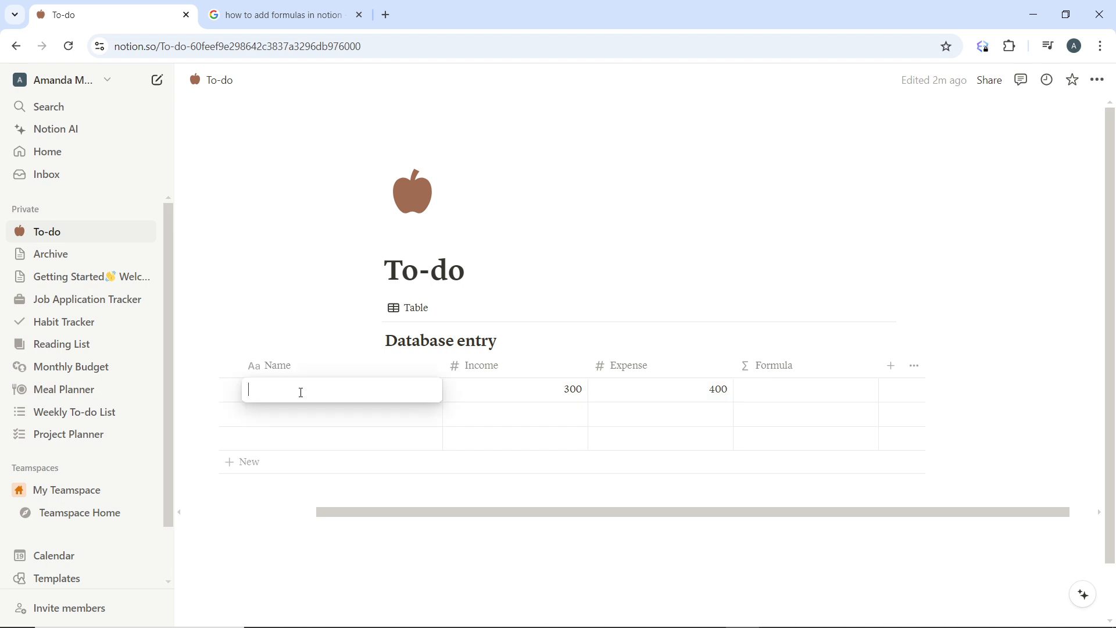
{"action": "type", "text": "Sales"}
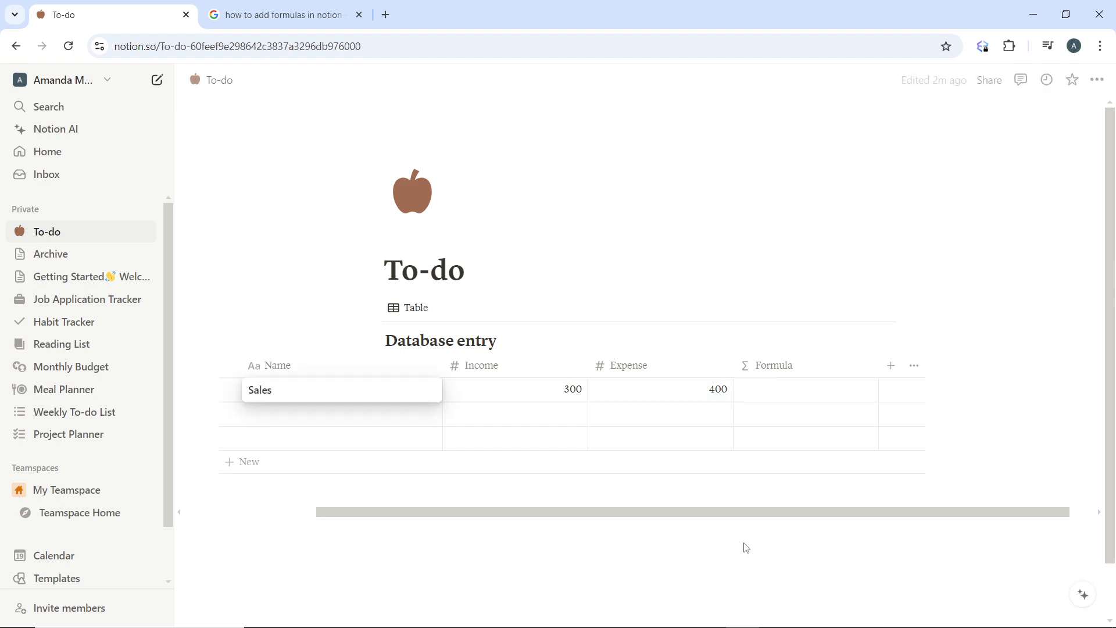
{"action": "key", "text": "Return"}
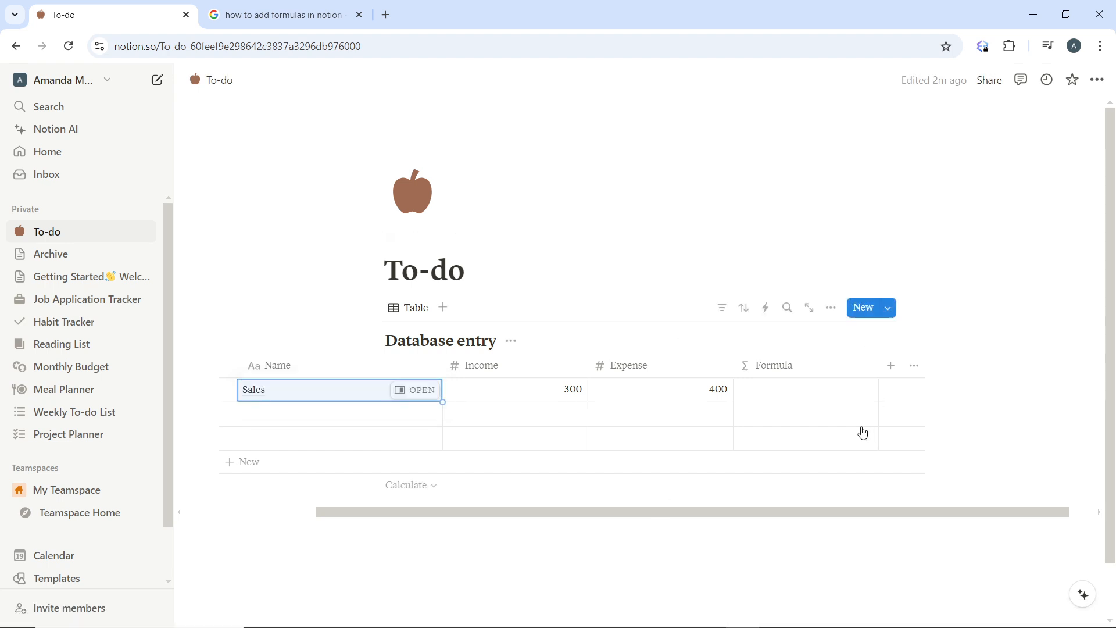
{"action": "left_click", "coordinate": [816, 398]}
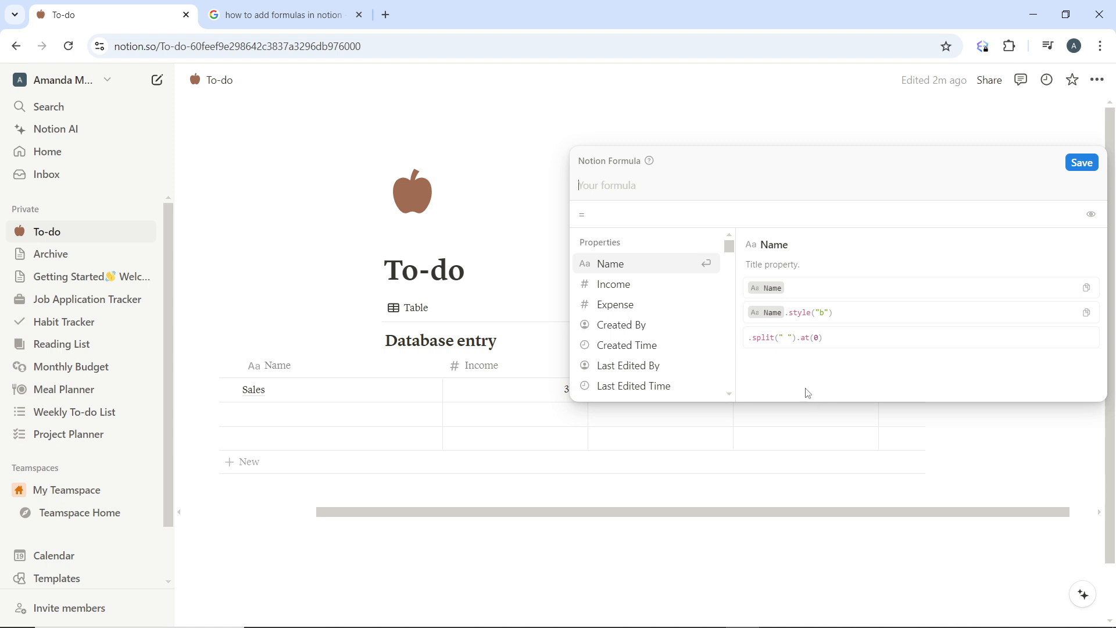
{"action": "key", "text": "Down"}
{"action": "left_click", "coordinate": [511, 140]}
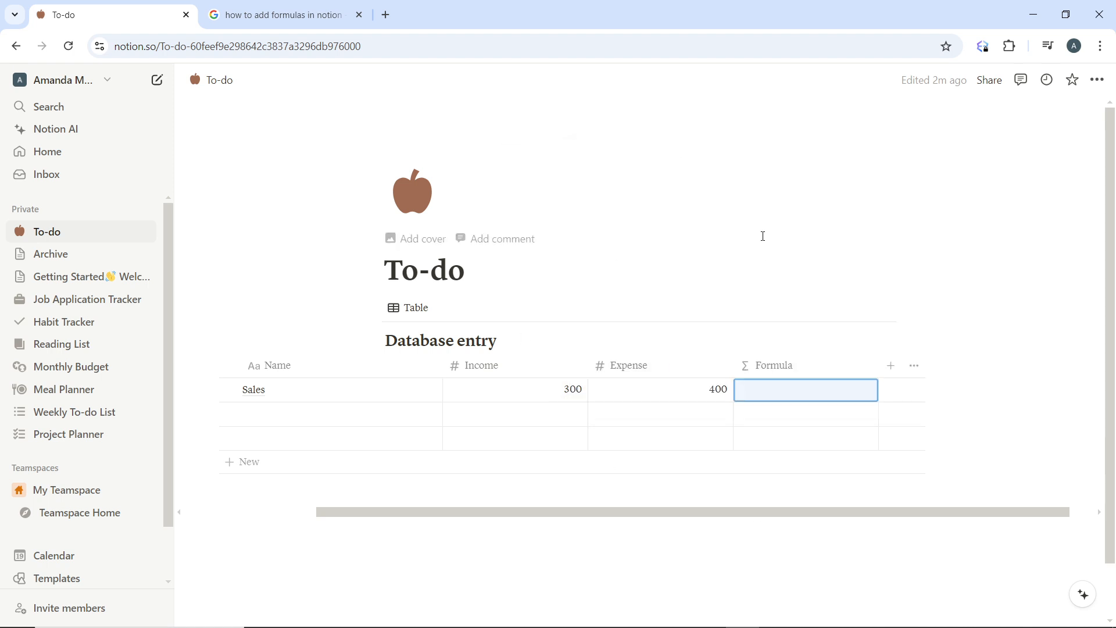
{"action": "left_click", "coordinate": [785, 388]}
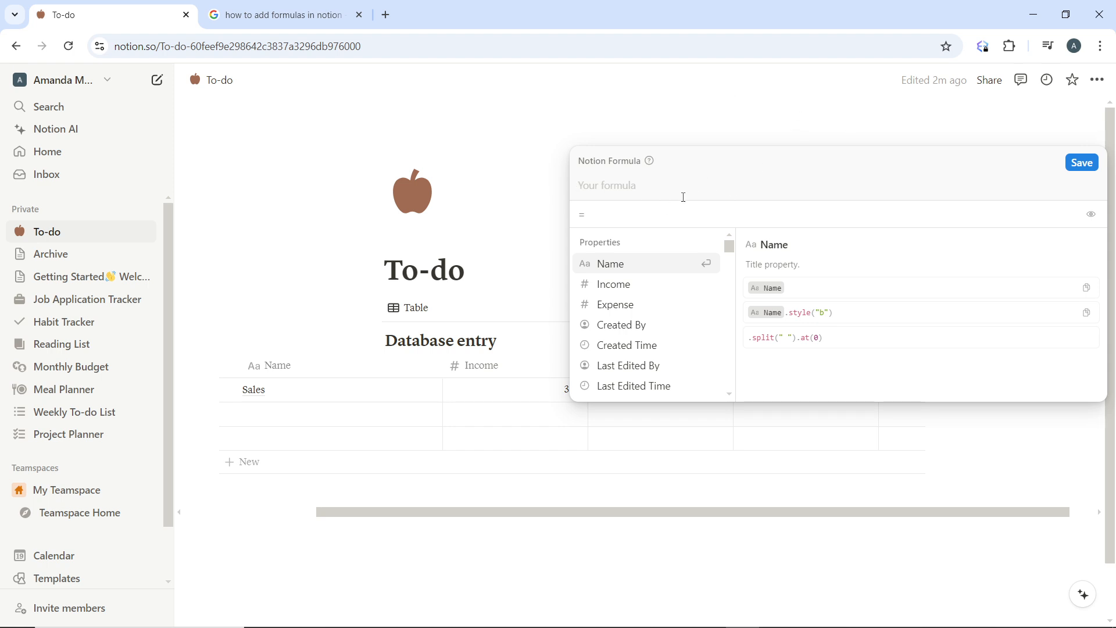
{"action": "left_click", "coordinate": [734, 111]}
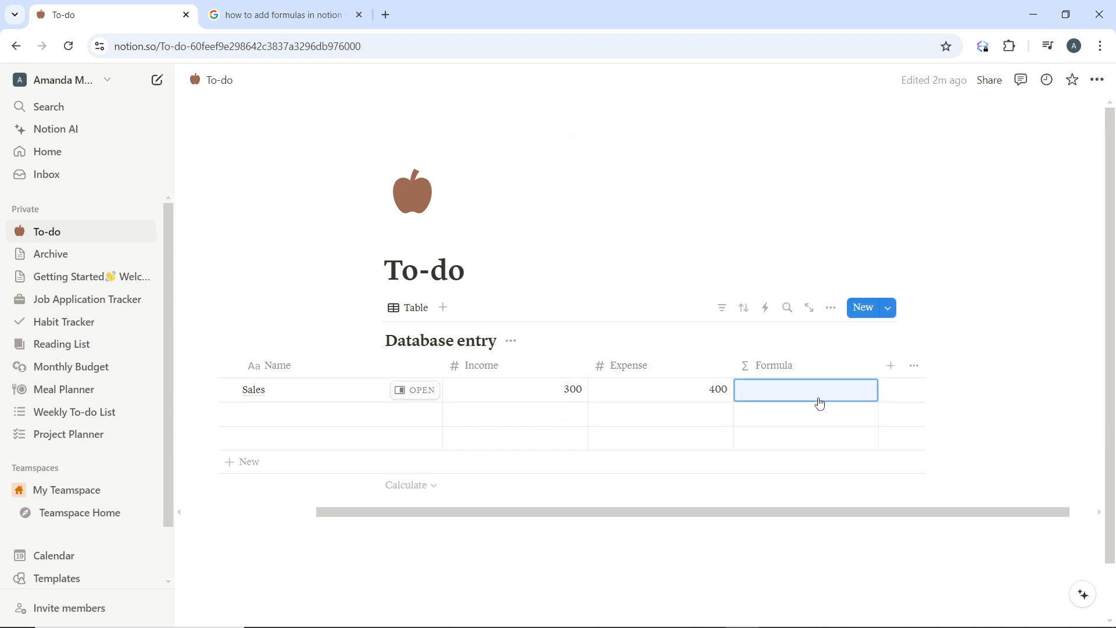
{"action": "left_click", "coordinate": [805, 374]}
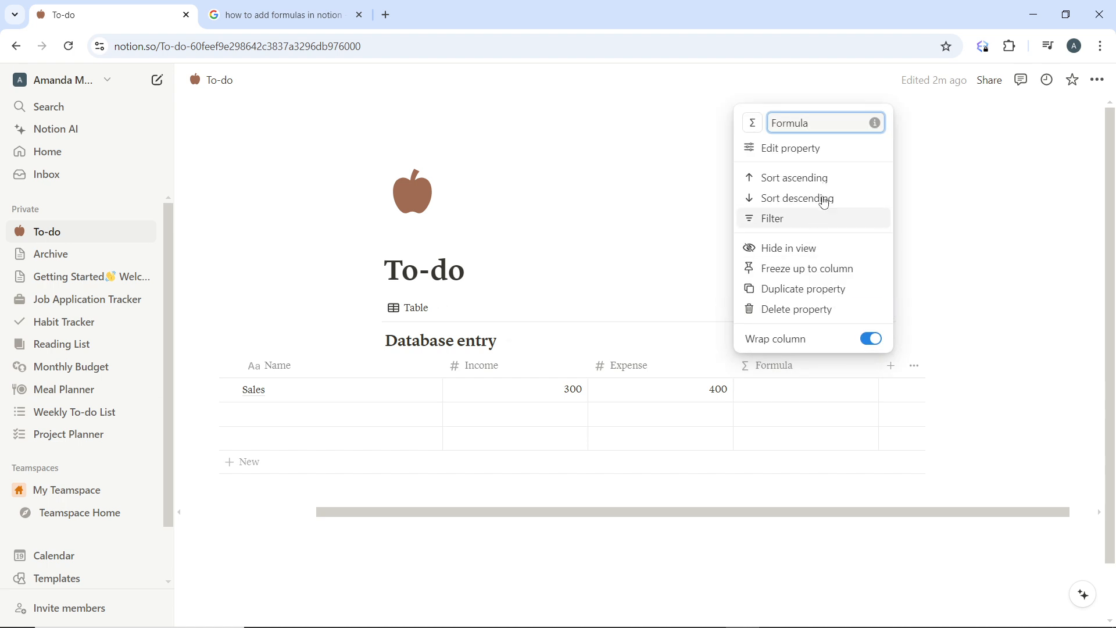
{"action": "left_click", "coordinate": [826, 149]}
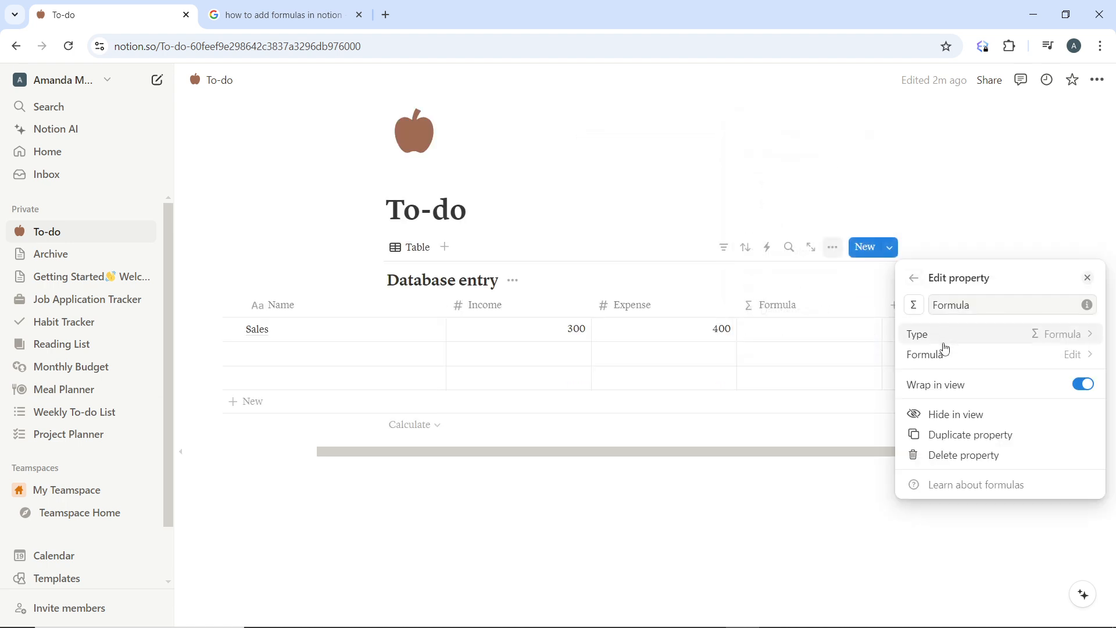
{"action": "left_click", "coordinate": [1037, 357]}
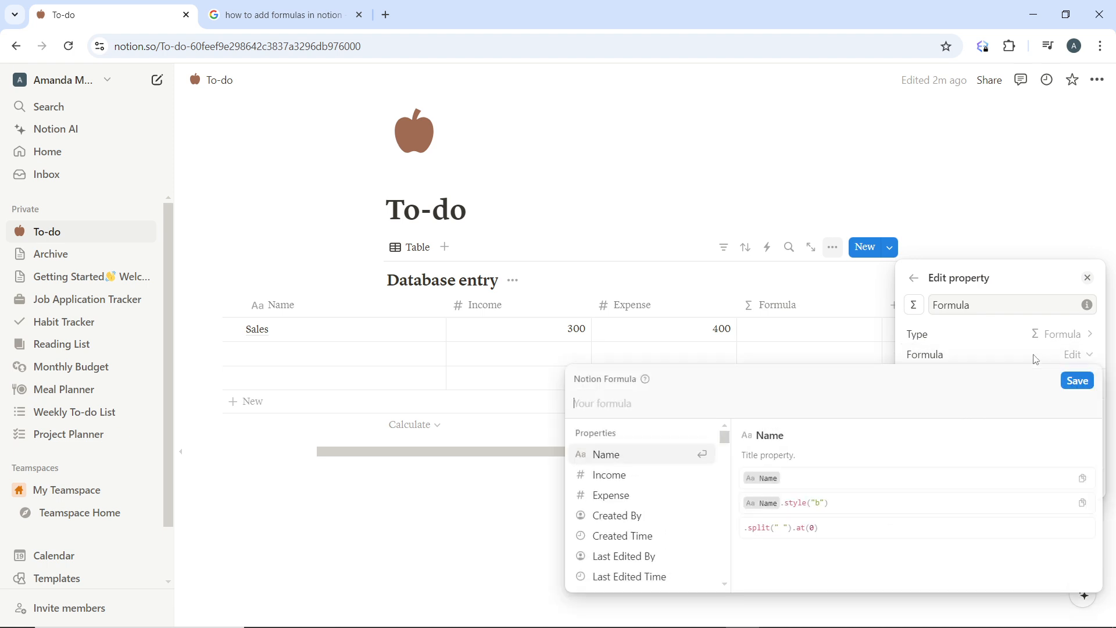
{"action": "left_click", "coordinate": [996, 180]}
{"action": "left_click", "coordinate": [999, 149]}
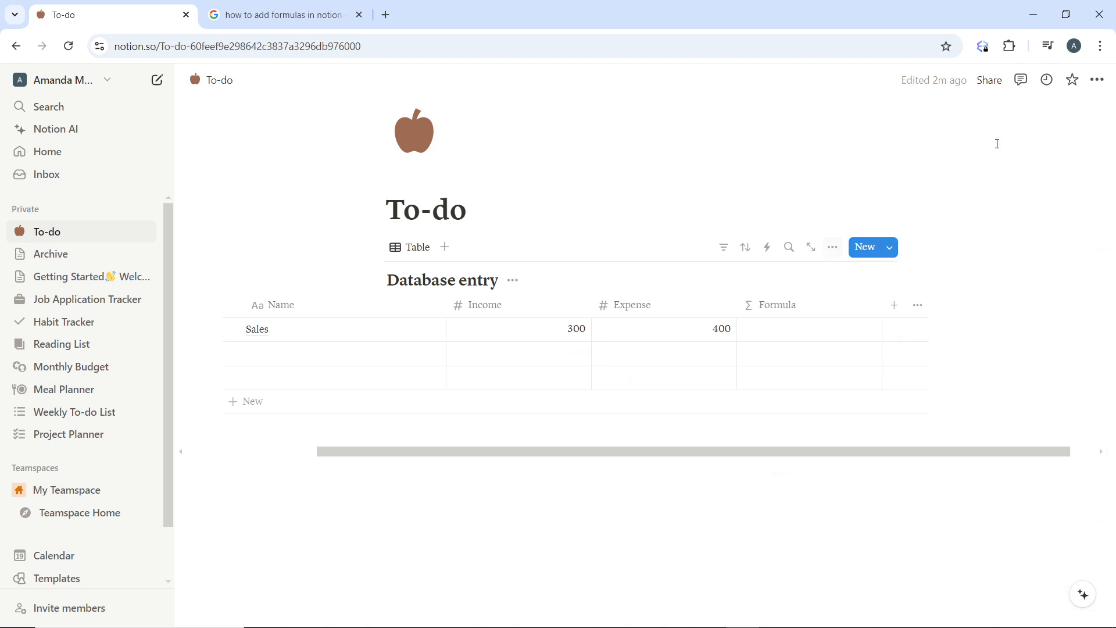
Set the Formula property of the Database entry table to Income + Expense and save it.
{"action": "left_click", "coordinate": [798, 338]}
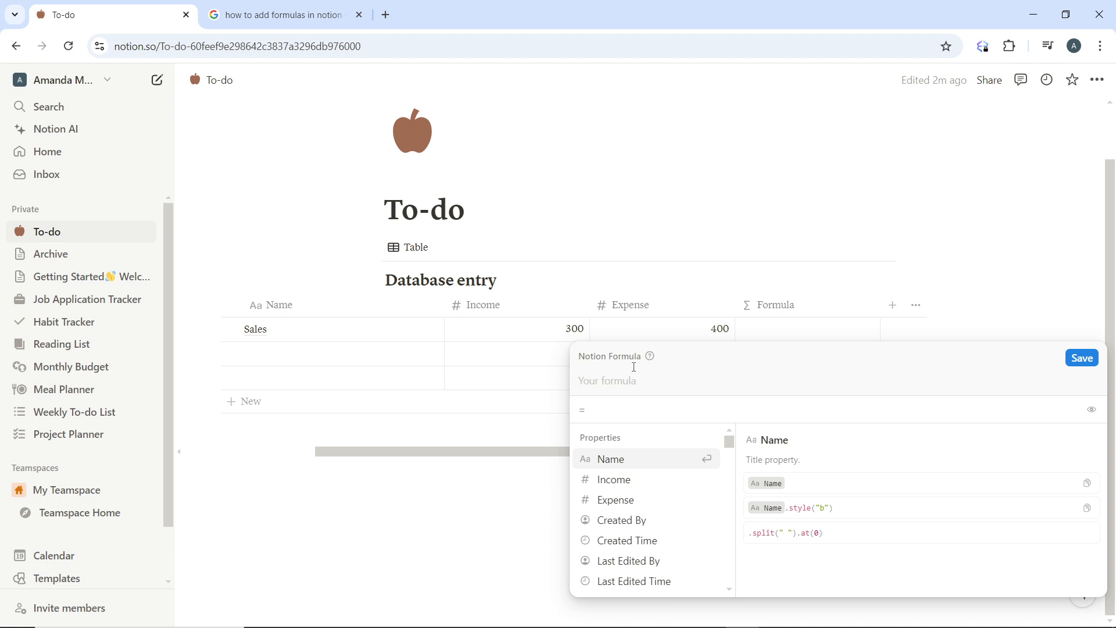
{"action": "left_click", "coordinate": [628, 486]}
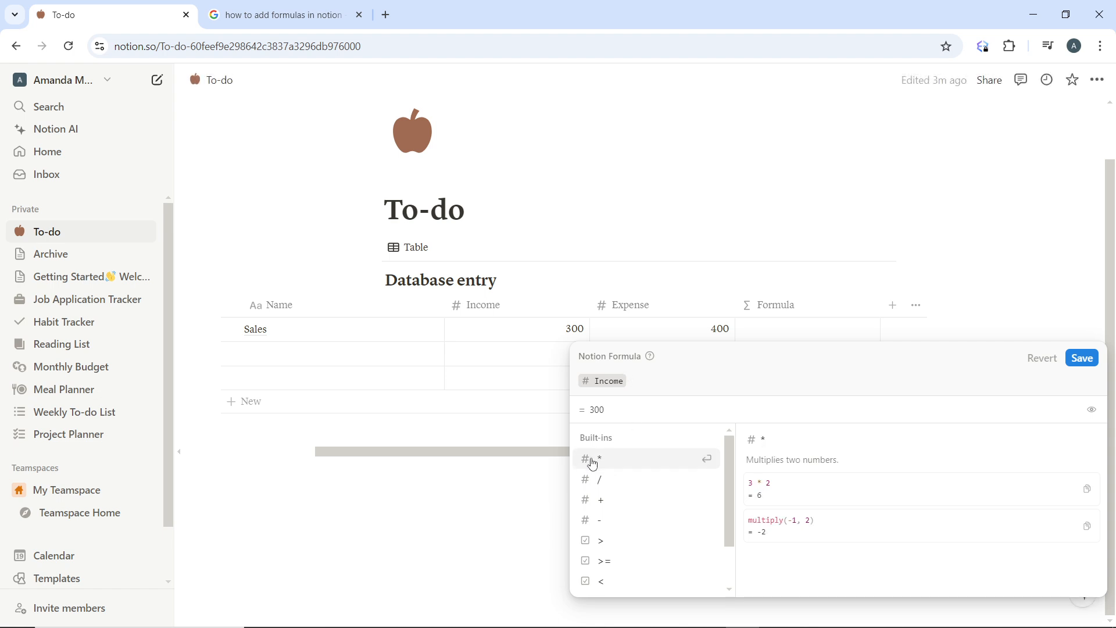
{"action": "left_click", "coordinate": [621, 510]}
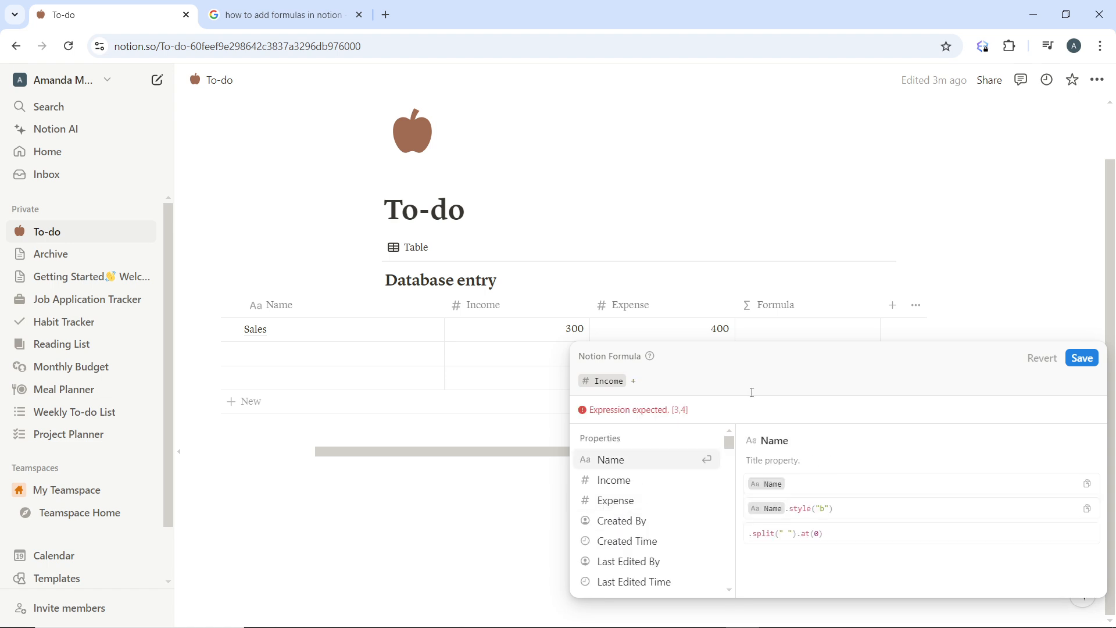
{"action": "left_click", "coordinate": [633, 508]}
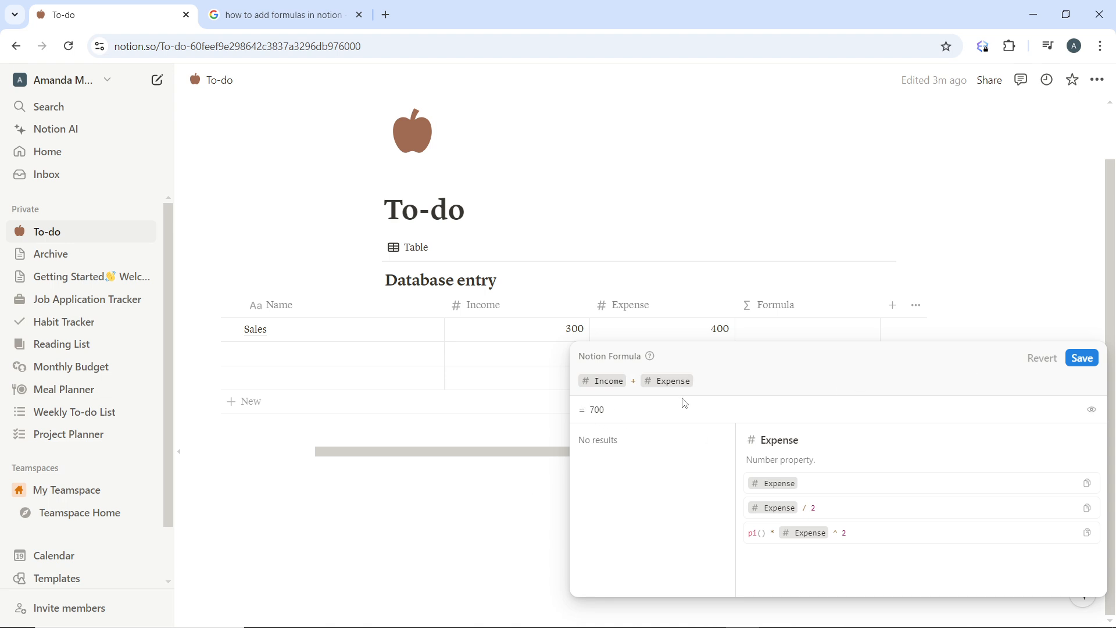
{"action": "left_click", "coordinate": [1085, 359]}
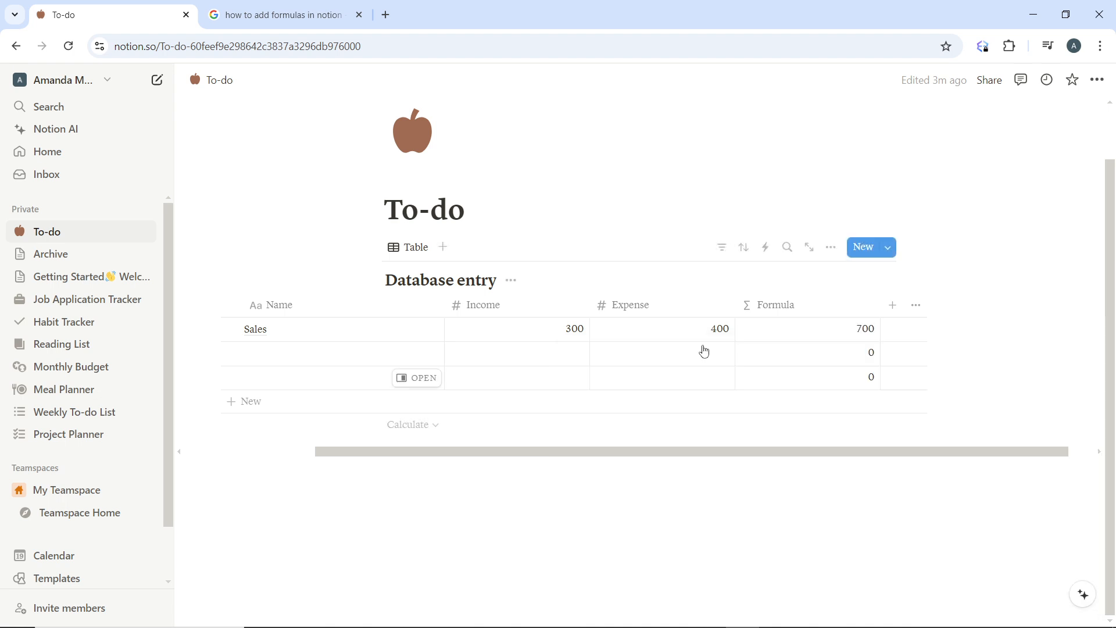